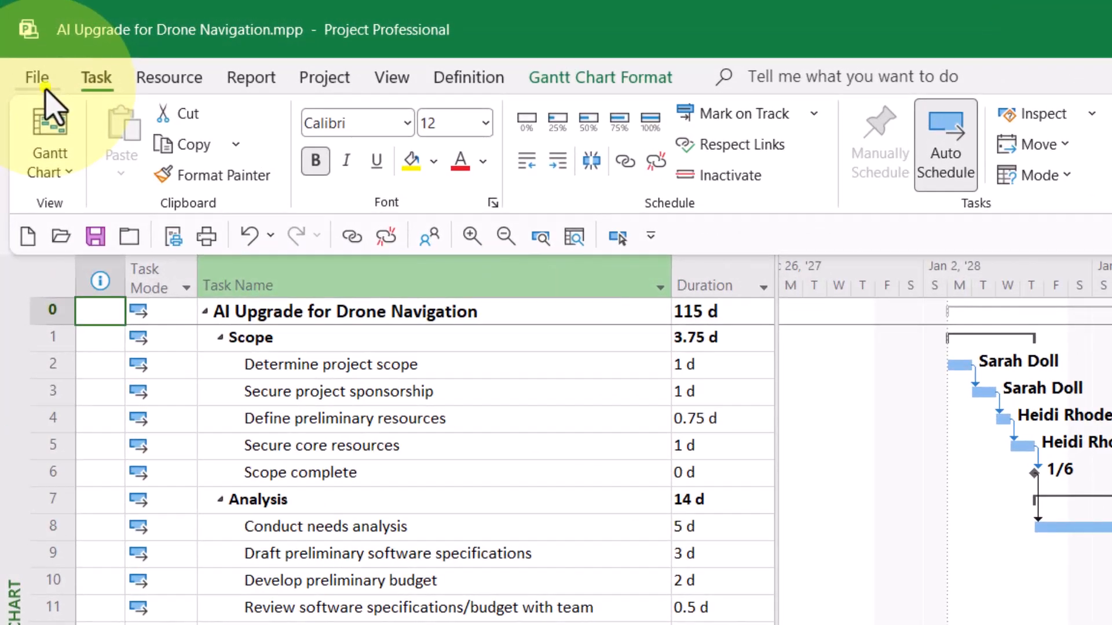
Set the default date format to 1/28/09 12:33 PM in the general project options
left_click(26, 49)
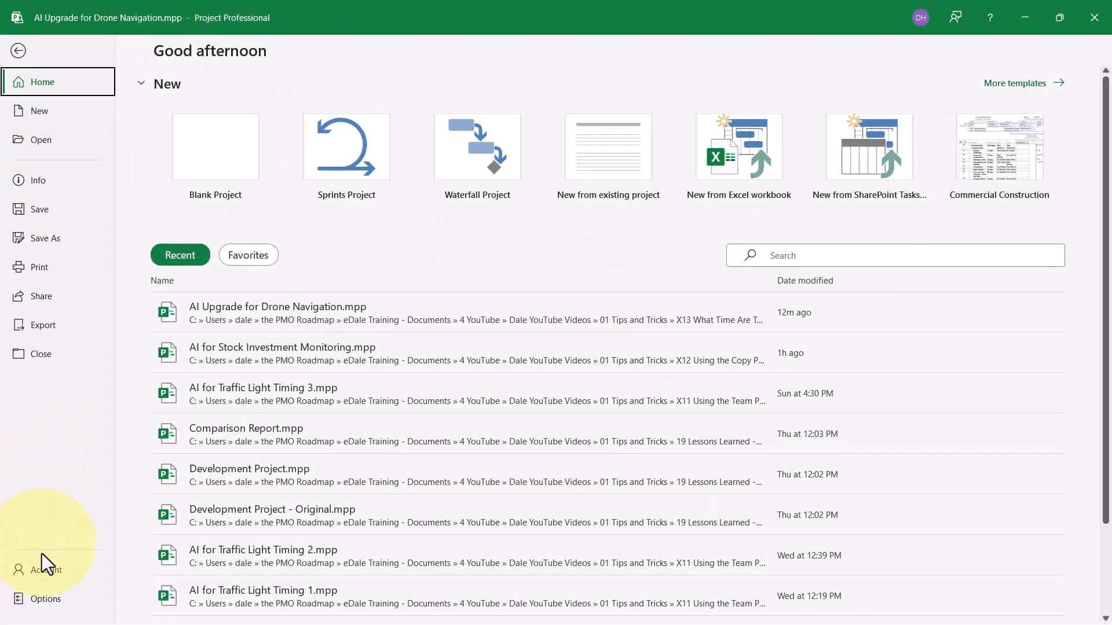
left_click(42, 598)
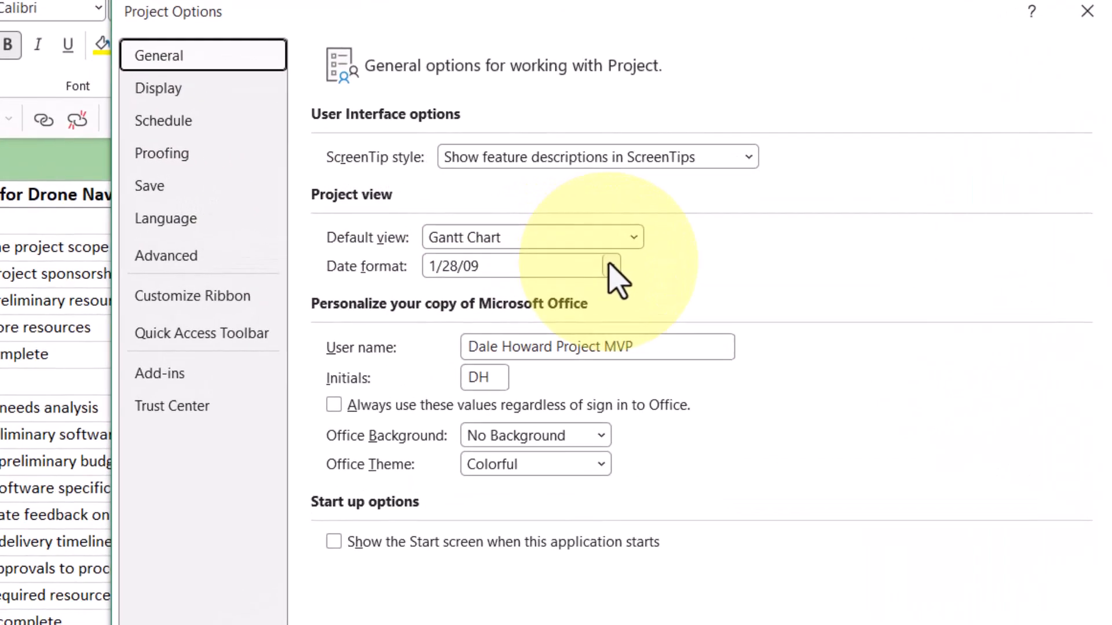
left_click(554, 230)
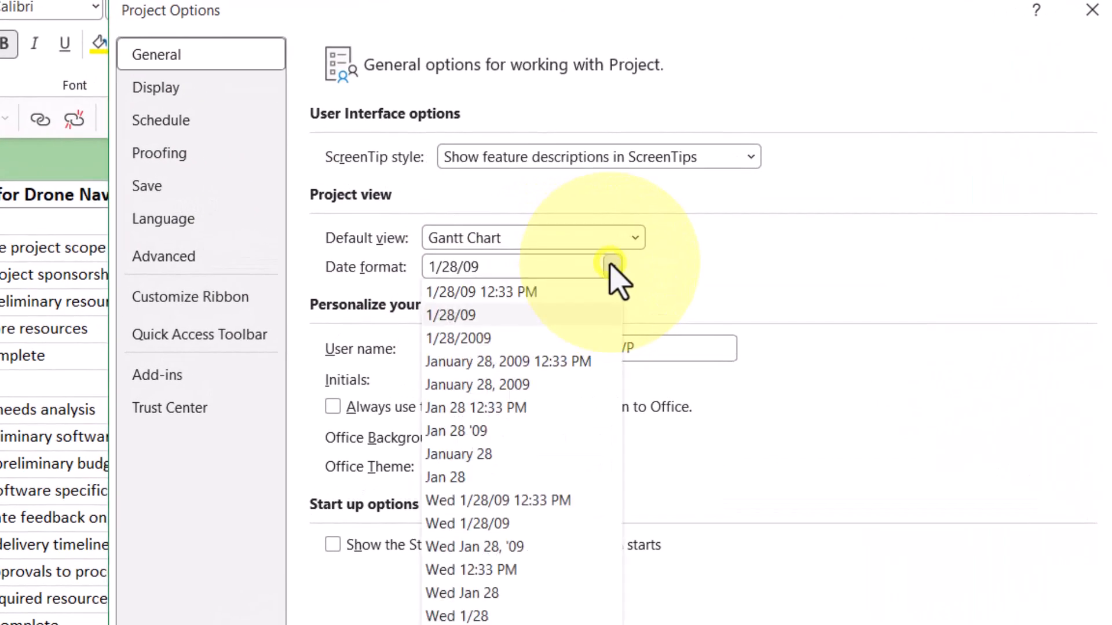
left_click(596, 292)
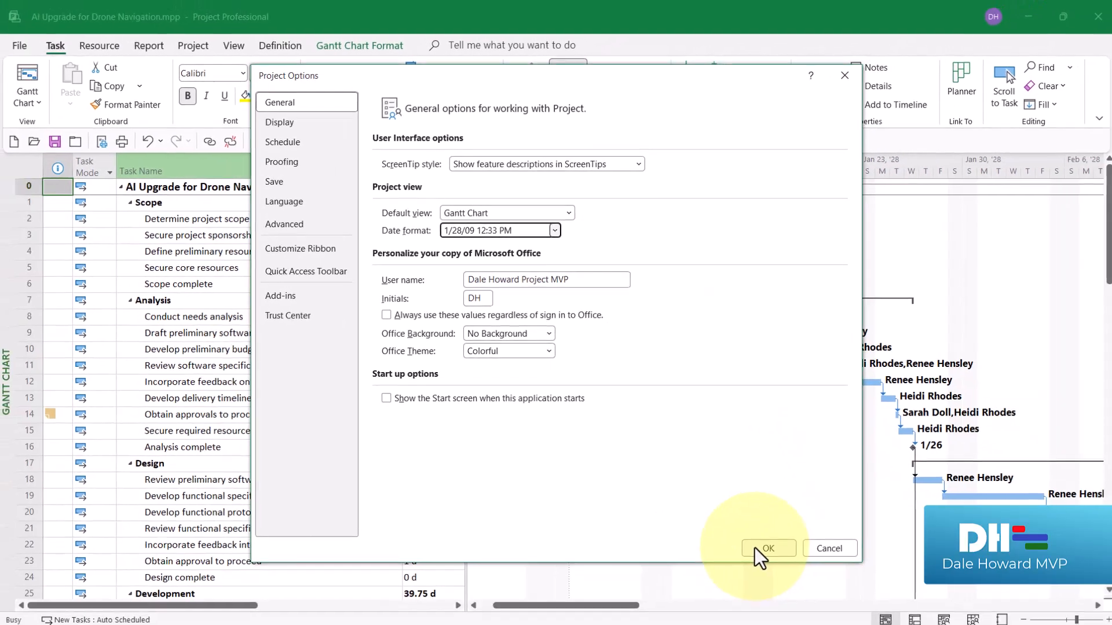
left_click(753, 546)
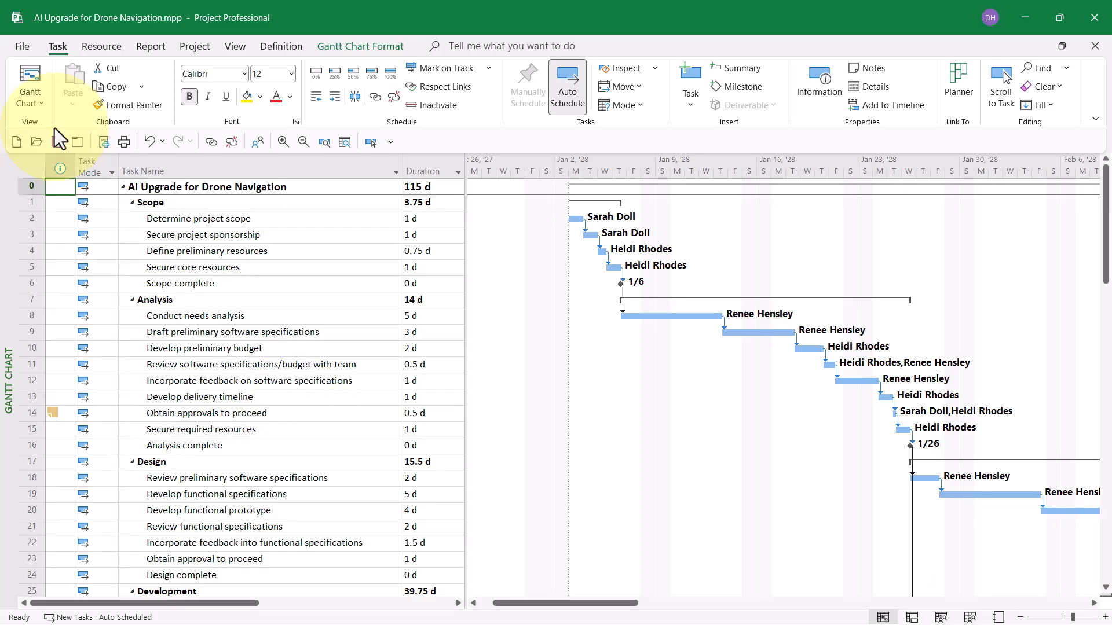
Check the project's start date and time in its Project Information, leaving the settings as they are
left_click(187, 50)
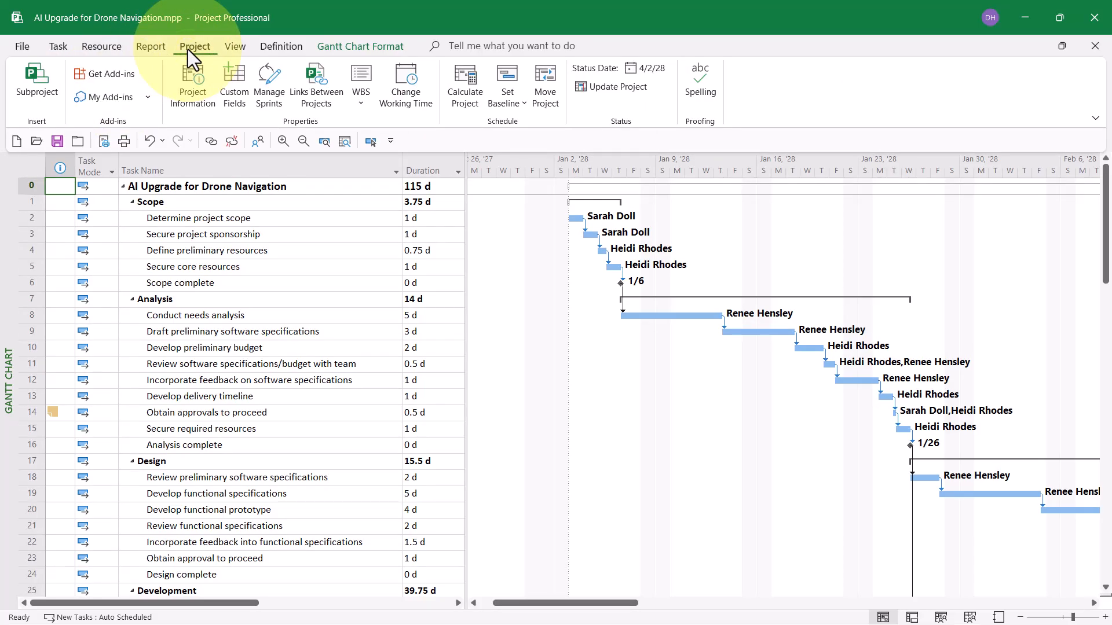
left_click(193, 89)
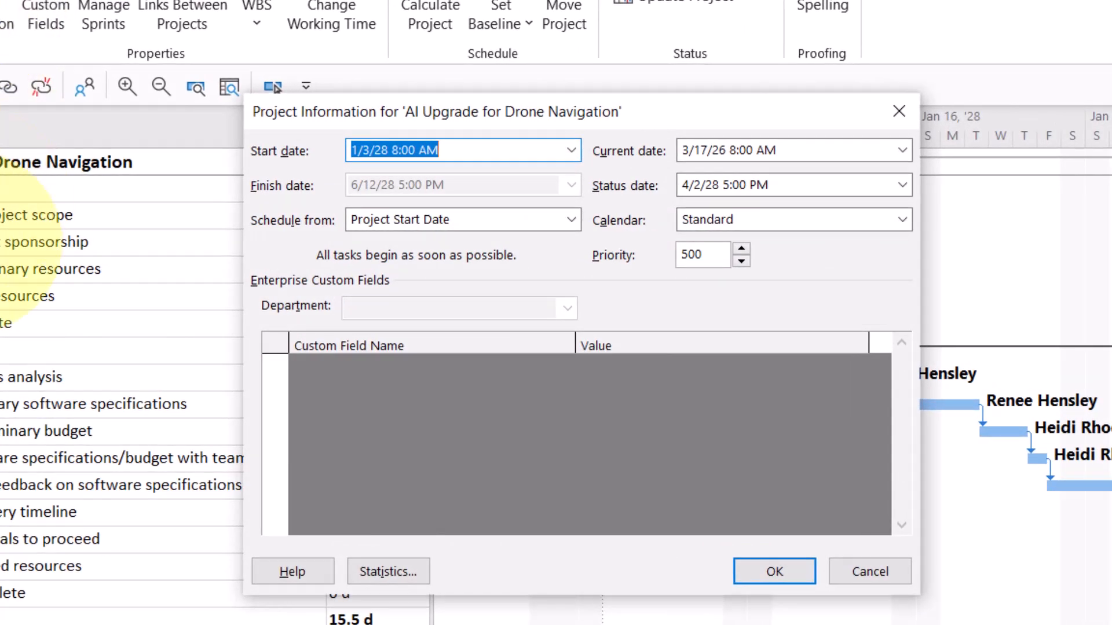
left_click(515, 153)
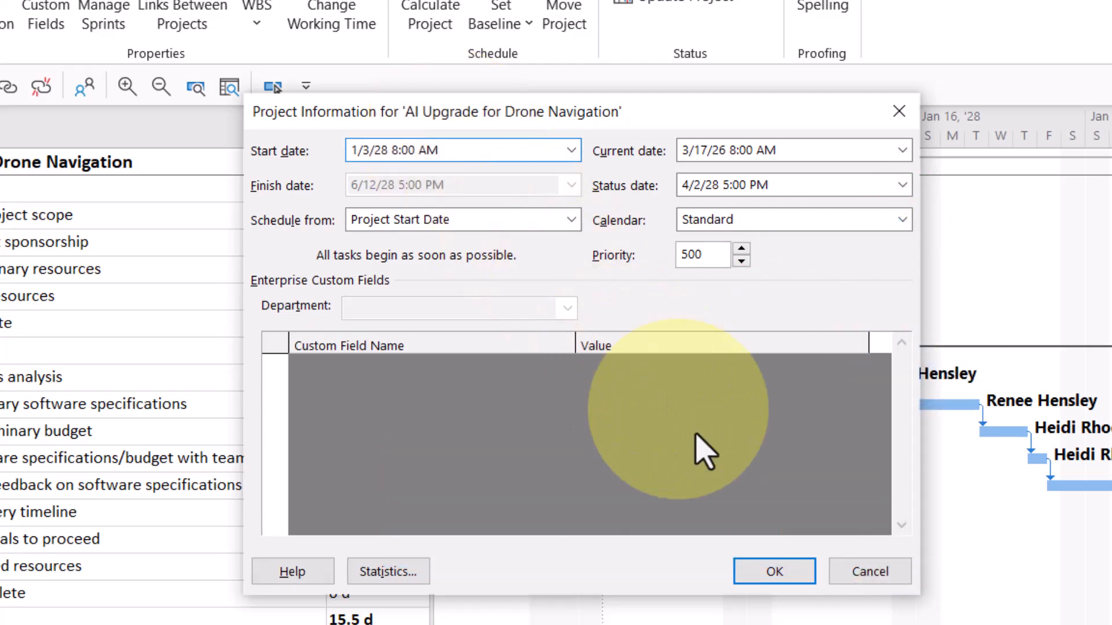
left_click(850, 570)
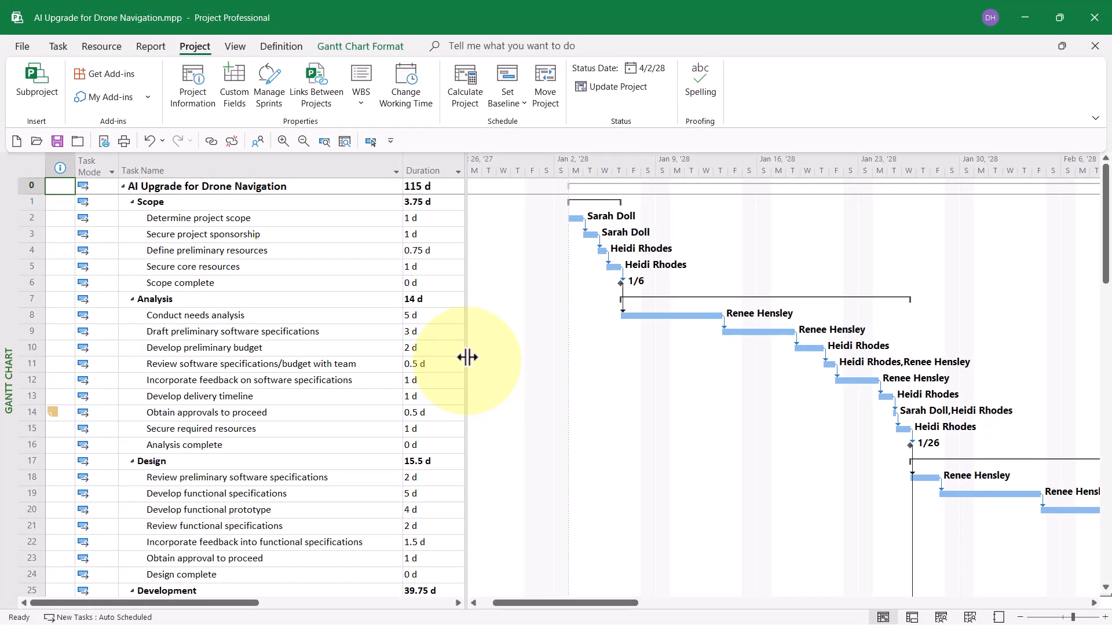
Expose the Start and Finish columns, fit both to their contents, and end the task table at the Finish column
left_click_drag(465, 365, 701, 372)
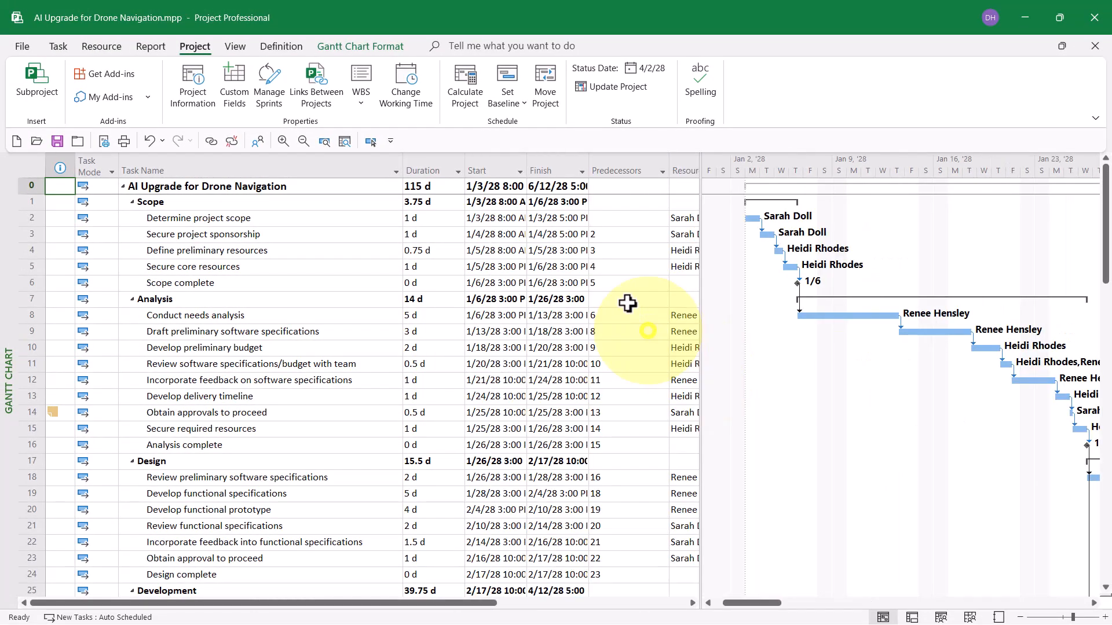
double_click(587, 168)
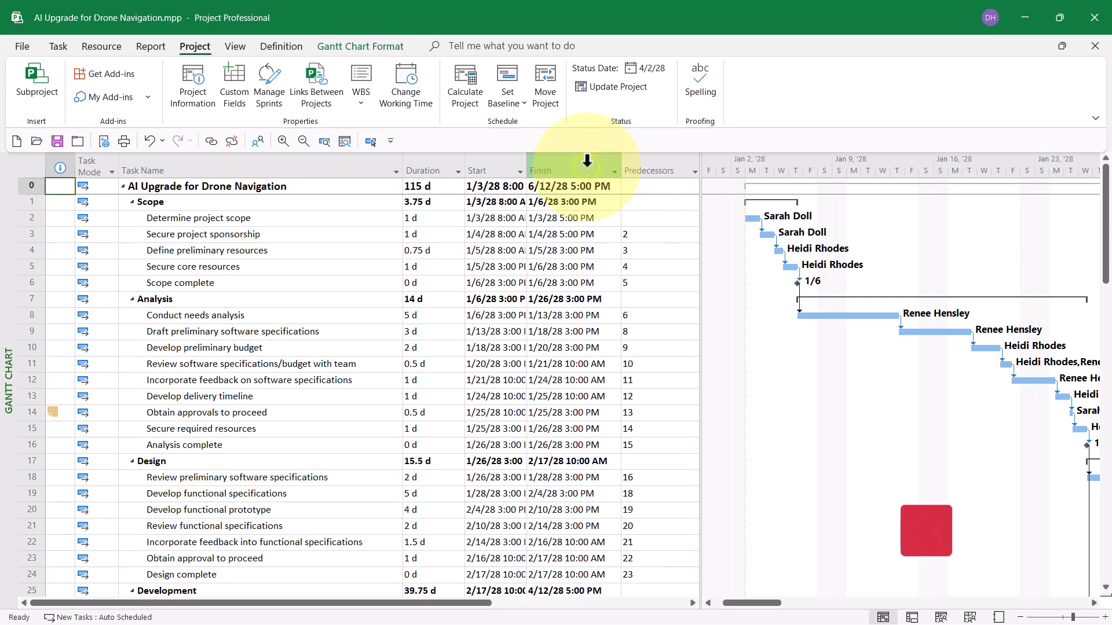
double_click(526, 170)
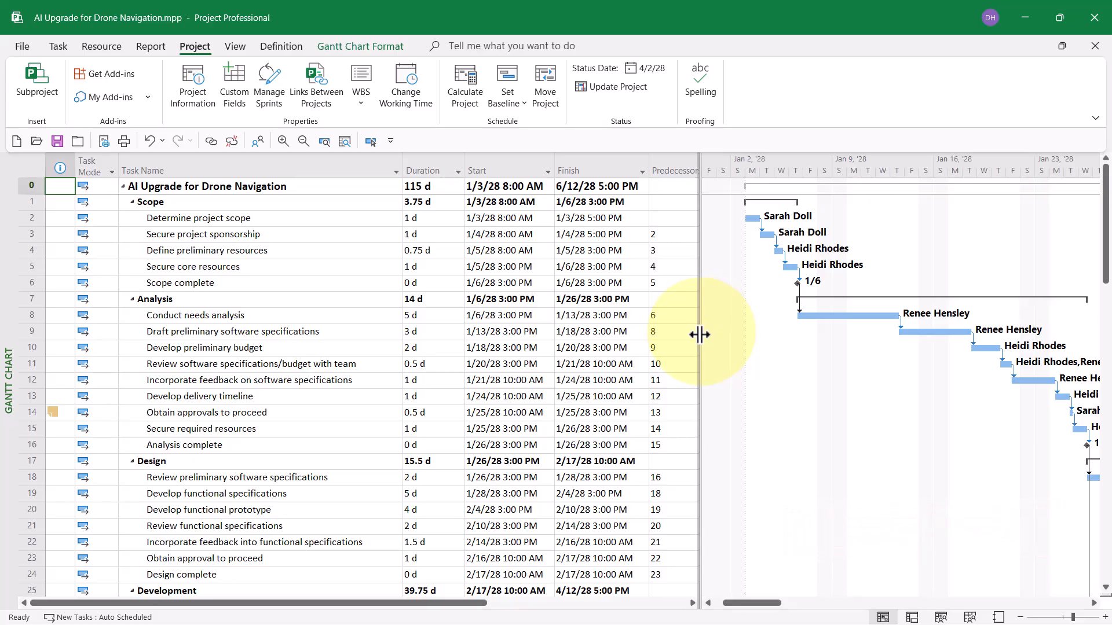
left_click_drag(699, 335, 660, 360)
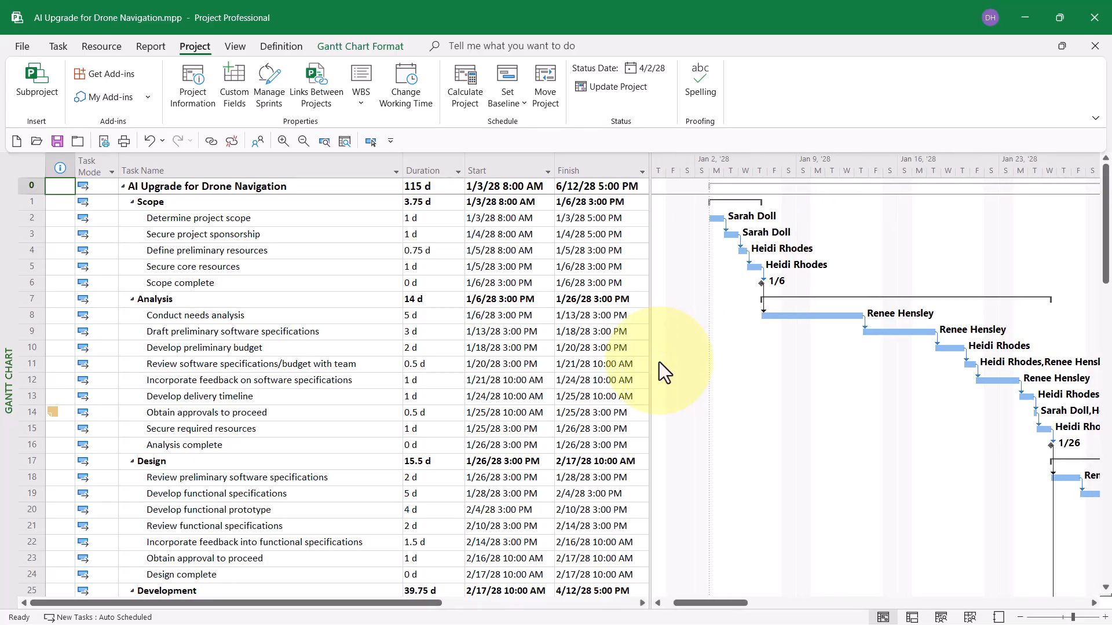
Examine the durations and the start and finish times of Determine project scope, Define preliminary resources and Secure core resources
left_click(530, 217)
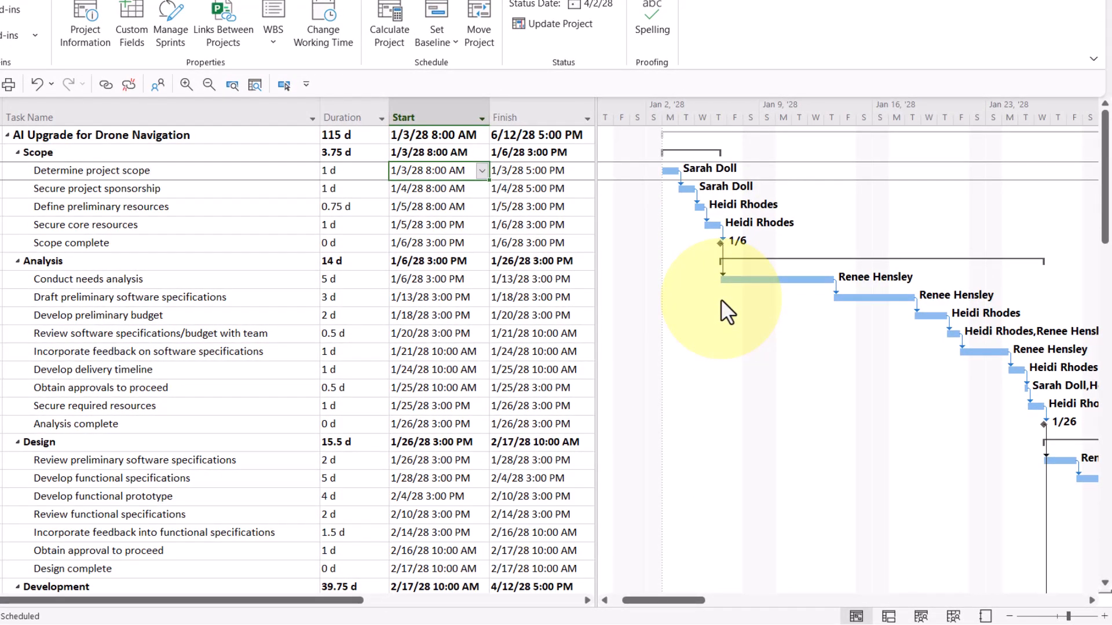
left_click(532, 171)
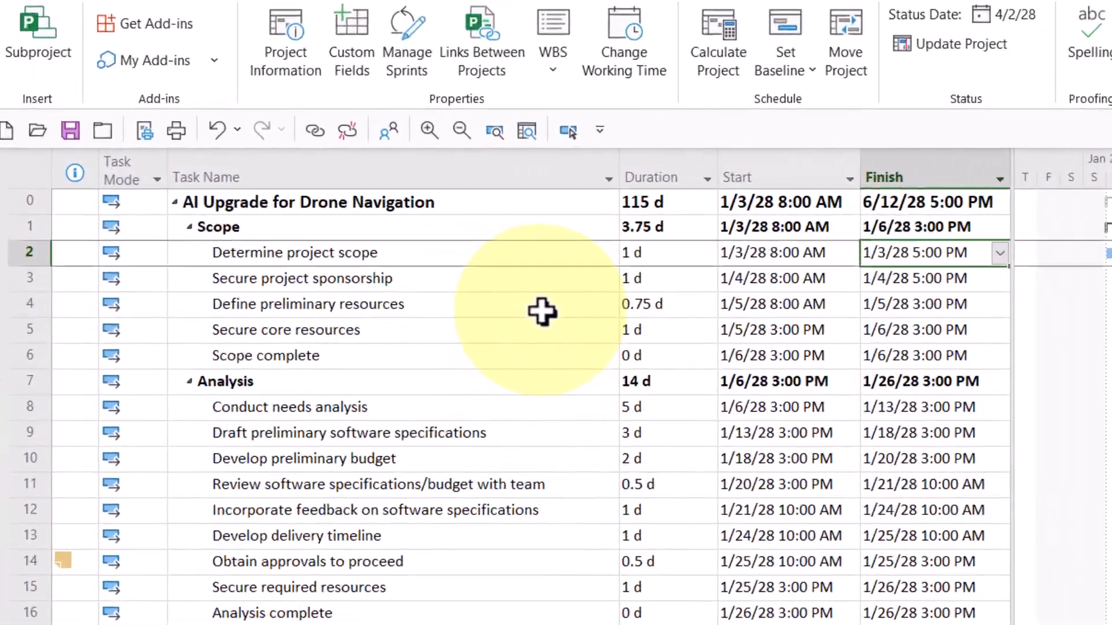
left_click(541, 312)
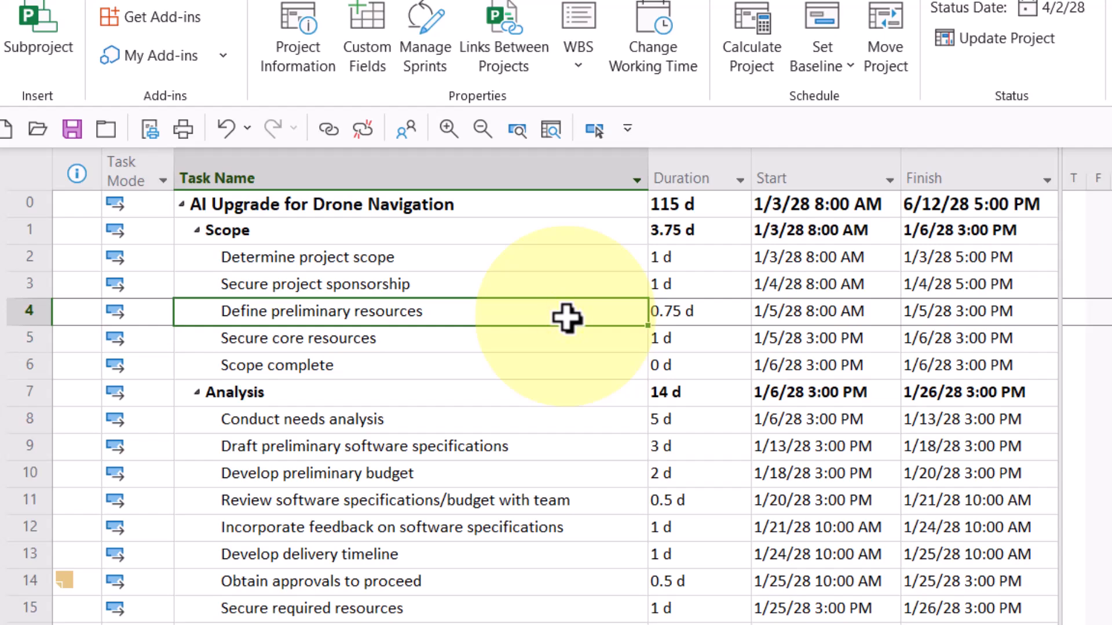
left_click(687, 317)
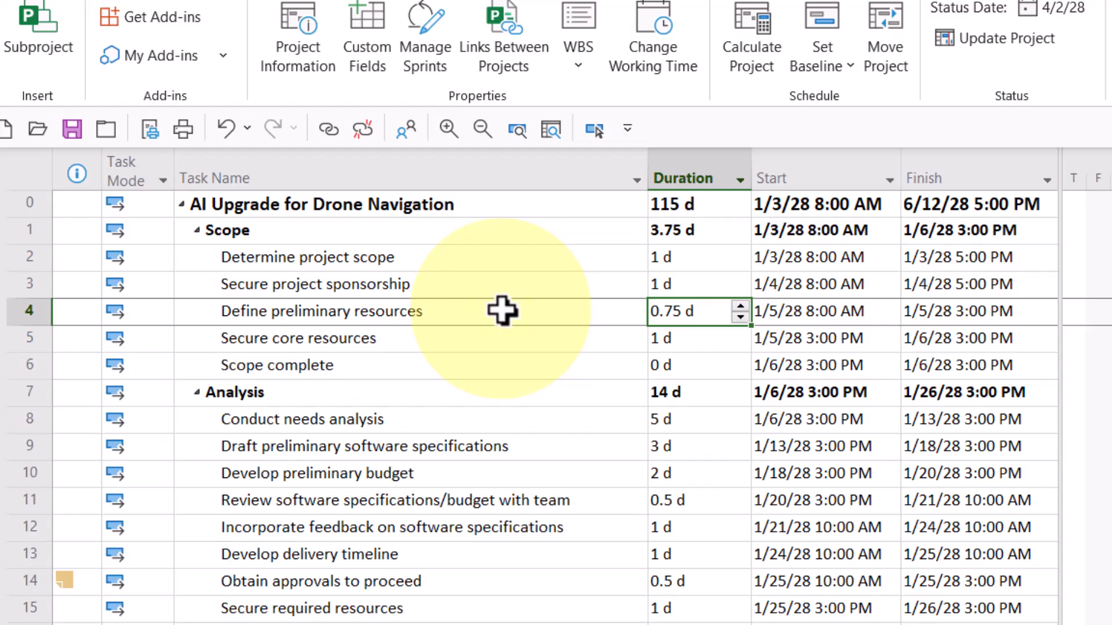
left_click(860, 316)
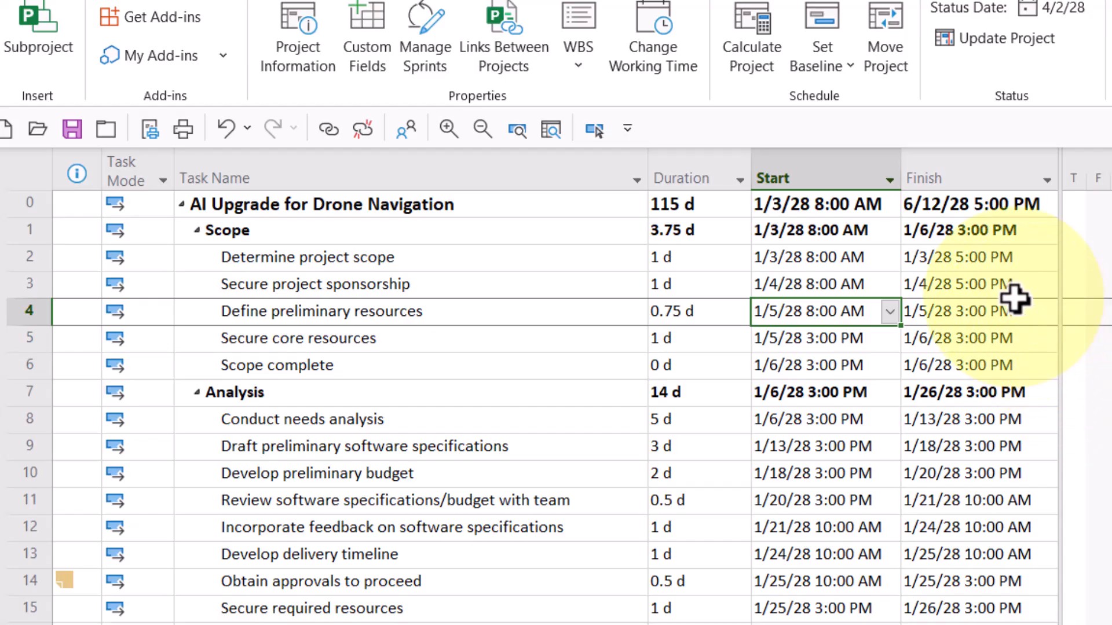
left_click(1020, 324)
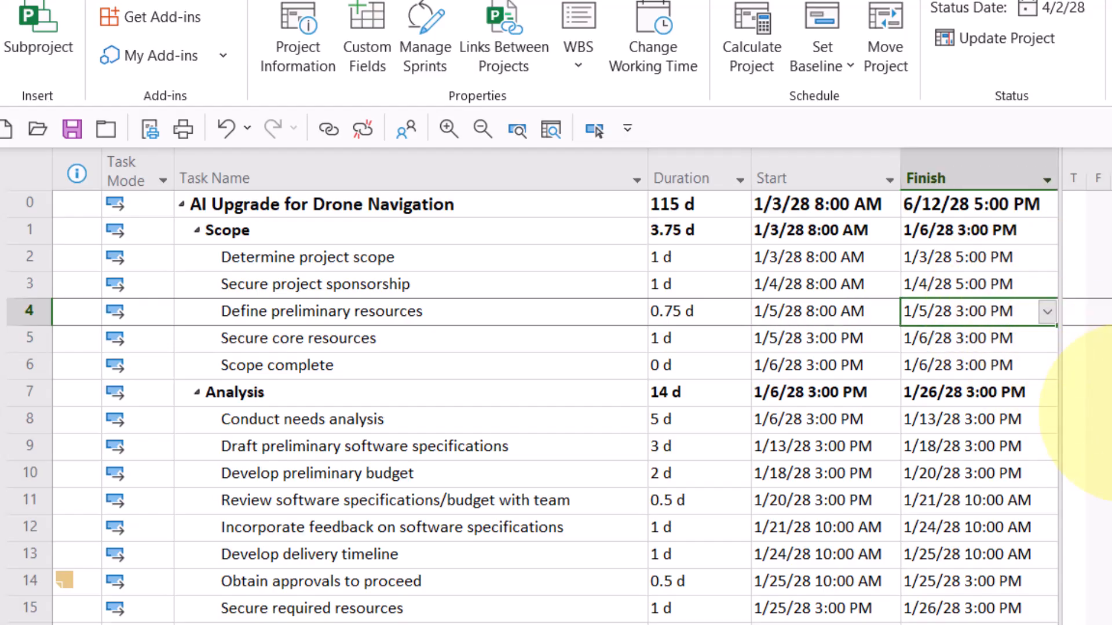
left_click(841, 342)
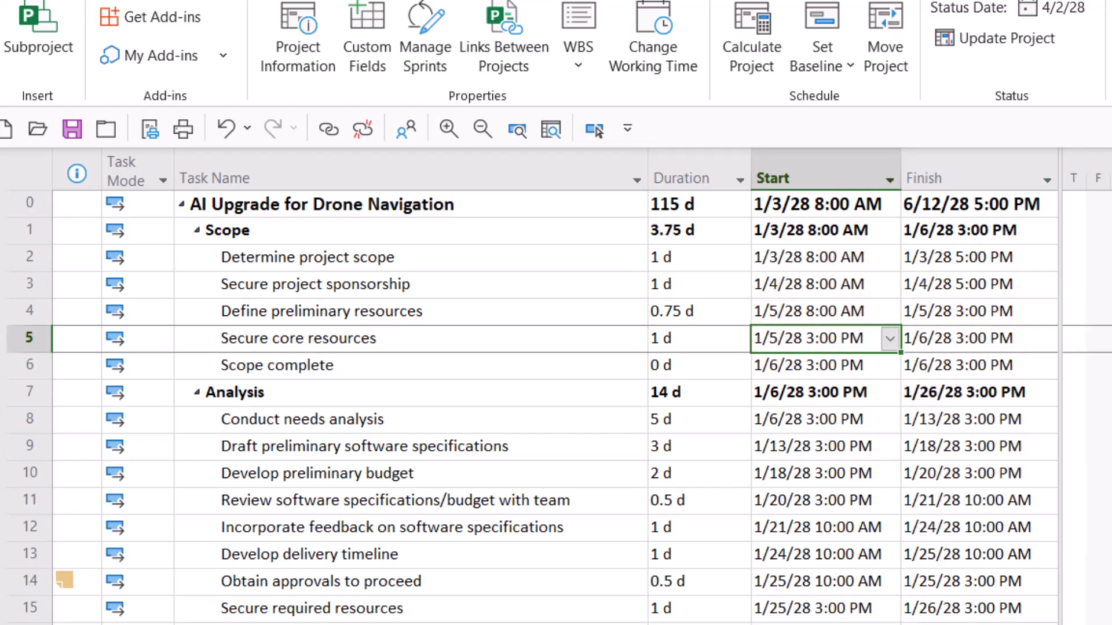
left_click(1018, 340)
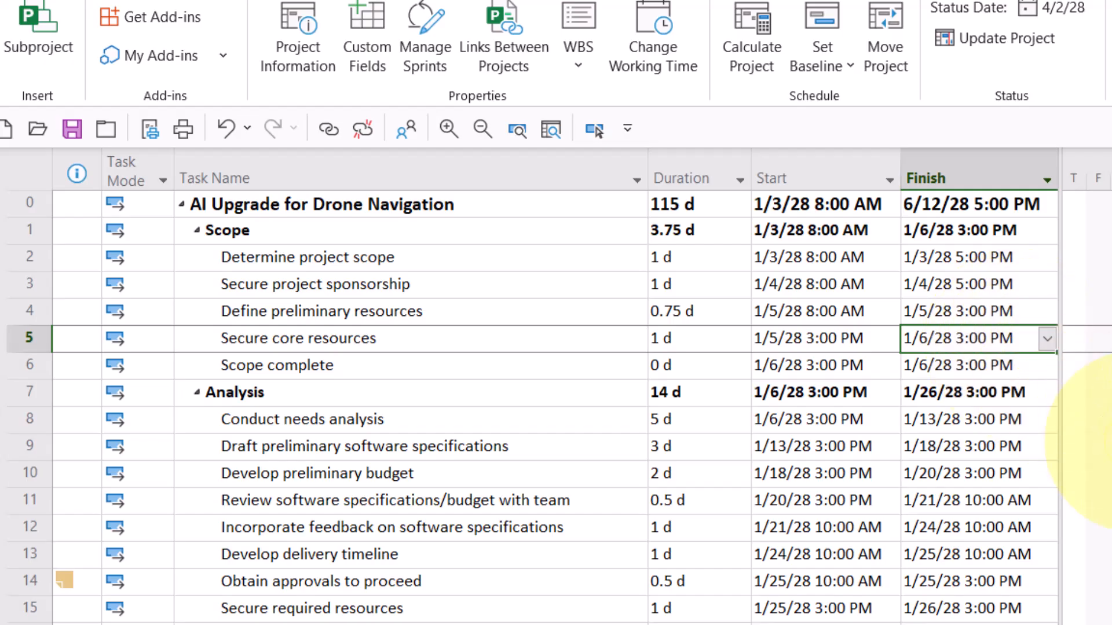
Examine the start and finish times of tasks 11, 14 and 15, plus those in the Design, Development and Testing phases
left_click(701, 498)
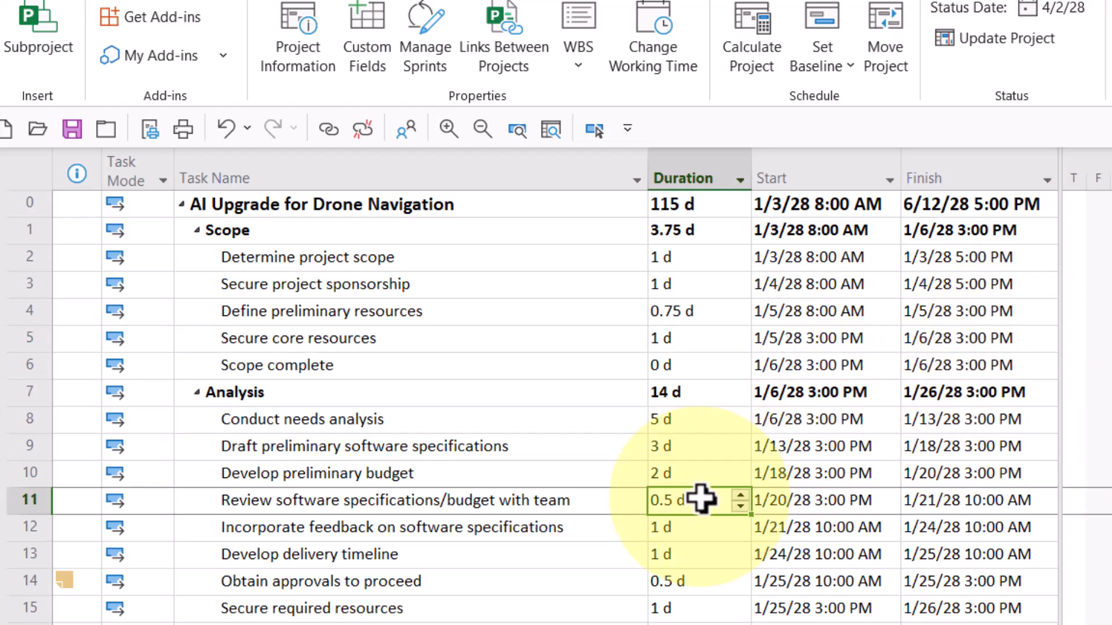
left_click(834, 501)
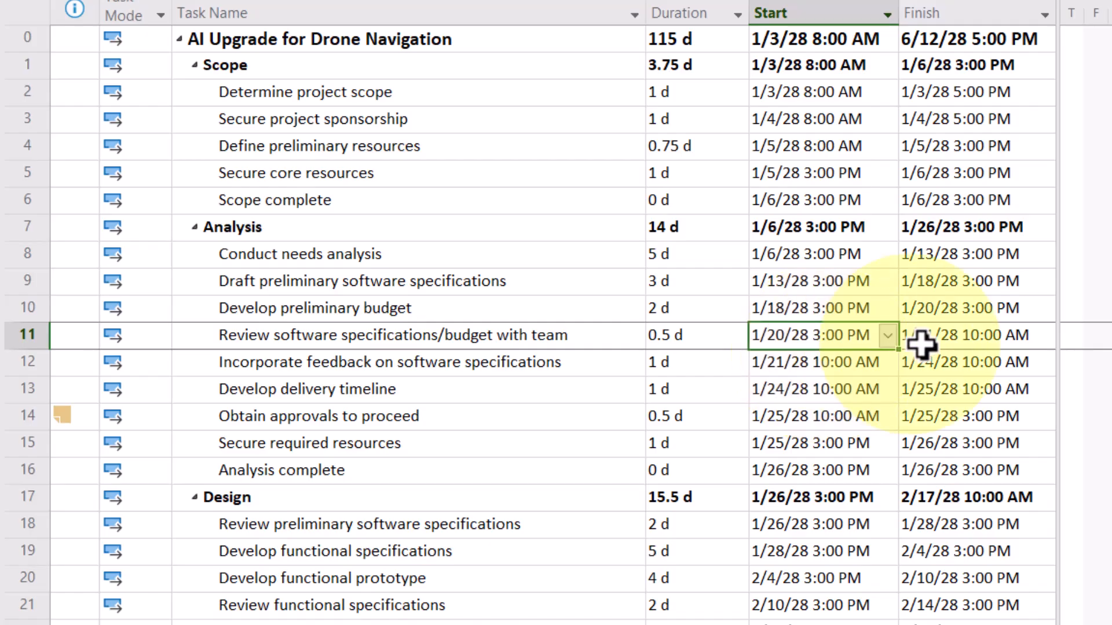
left_click(975, 342)
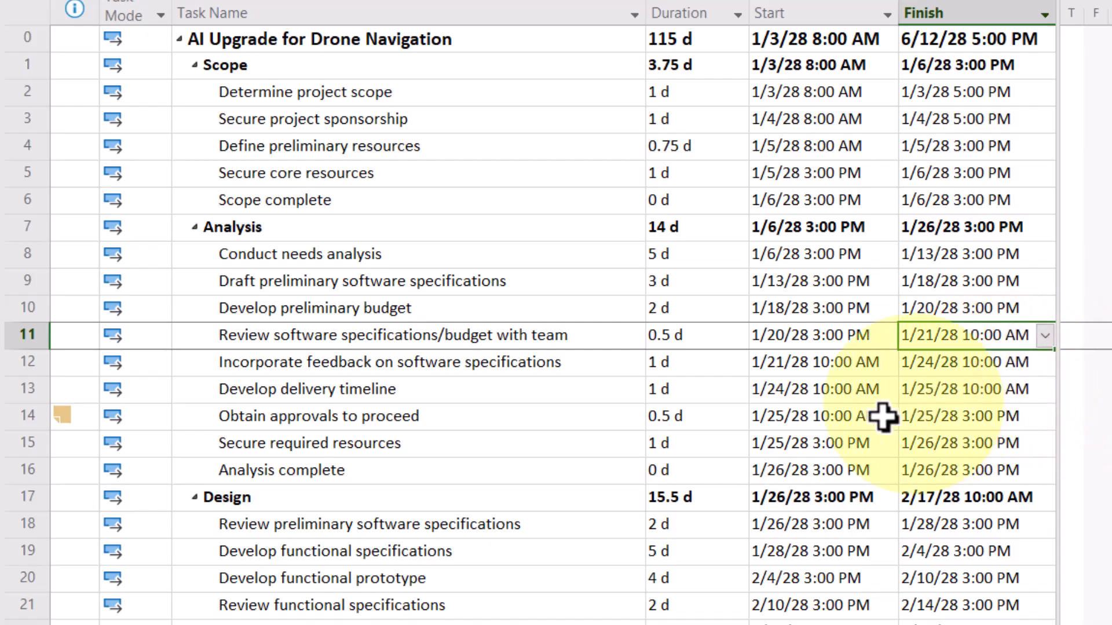
left_click(861, 422)
left_click(968, 422)
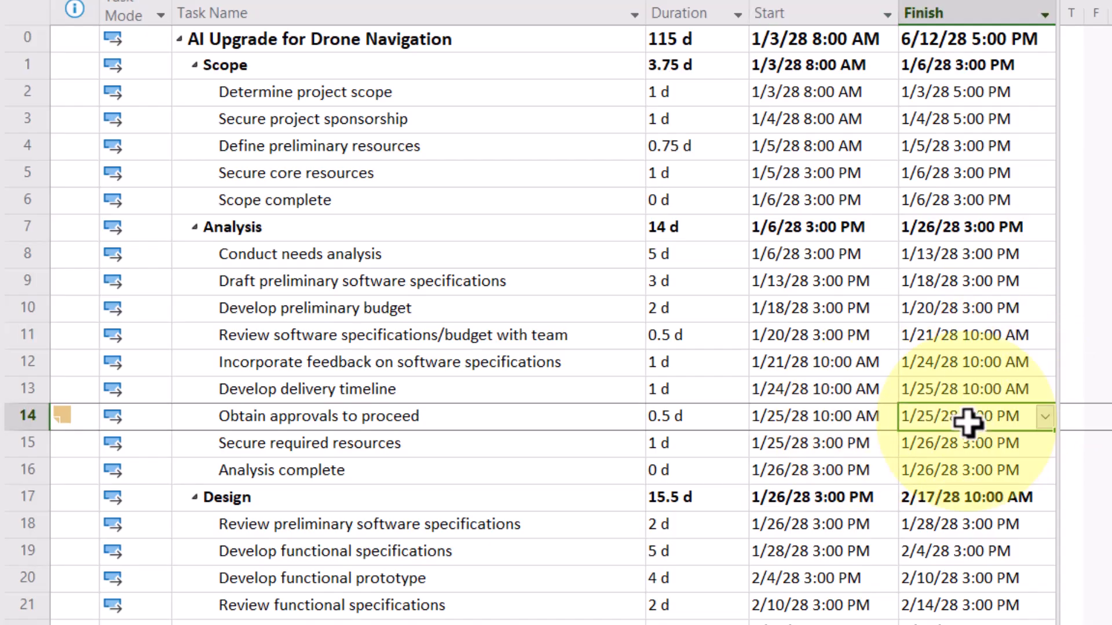
left_click(841, 446)
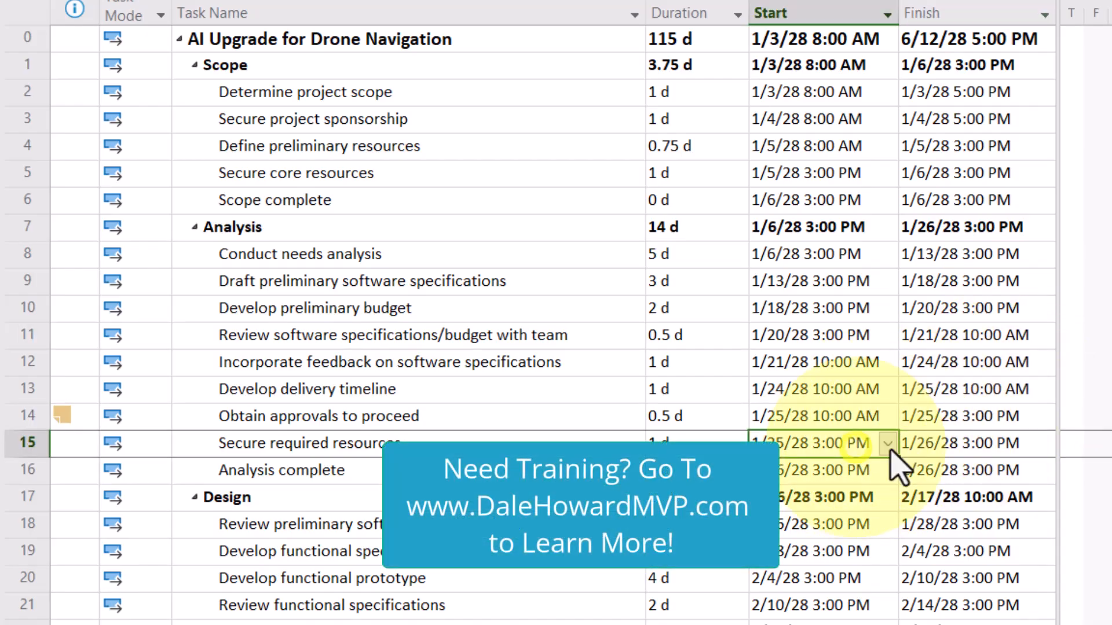
left_click(963, 445)
scroll(556, 324, "down", 3)
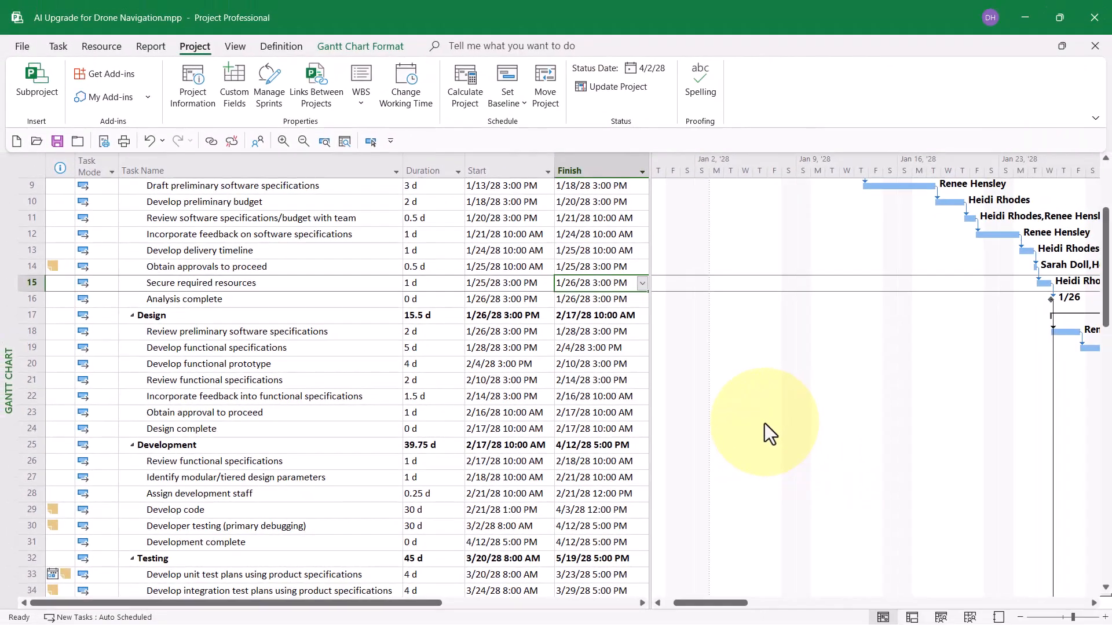
scroll(765, 423, "up", 3)
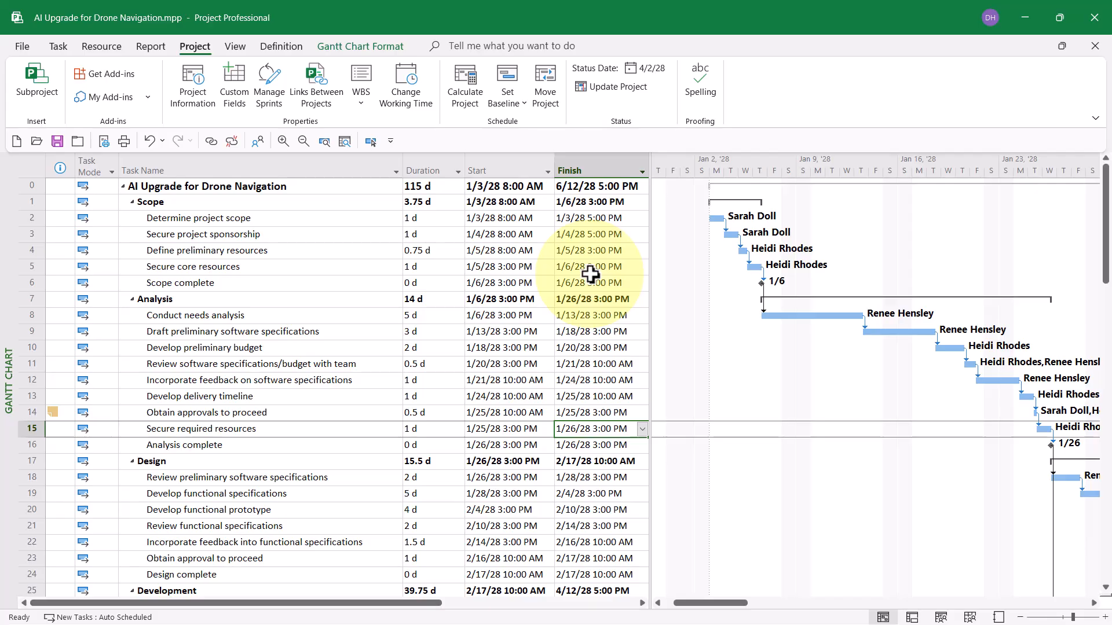
Set the default date format to 1/28/09 in the project options and fit the Start and Finish columns to their contents
left_click(28, 47)
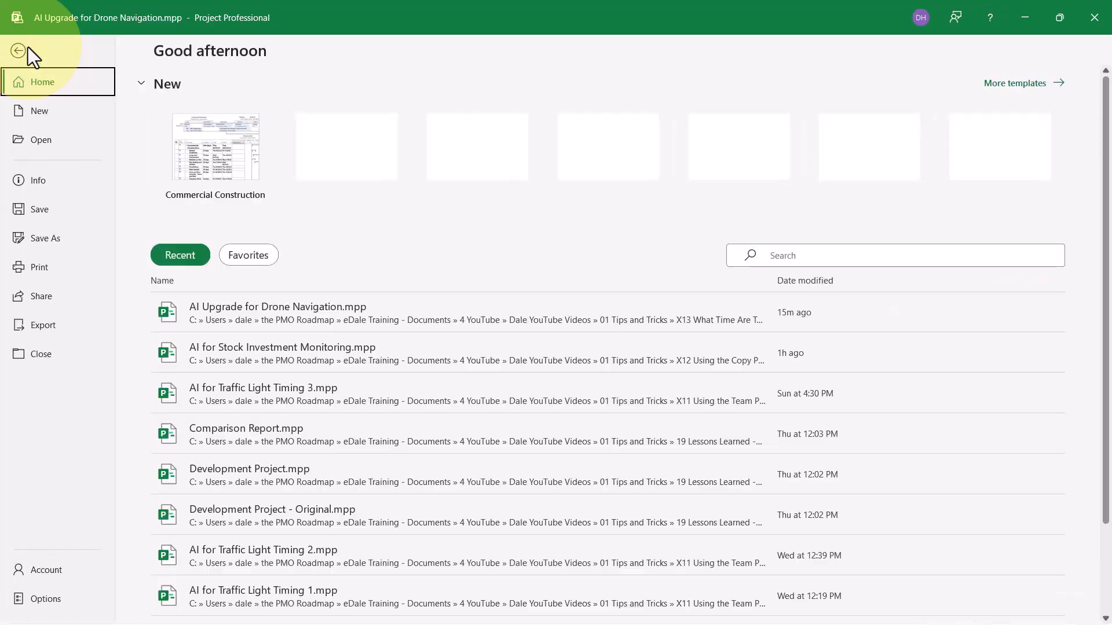
left_click(26, 602)
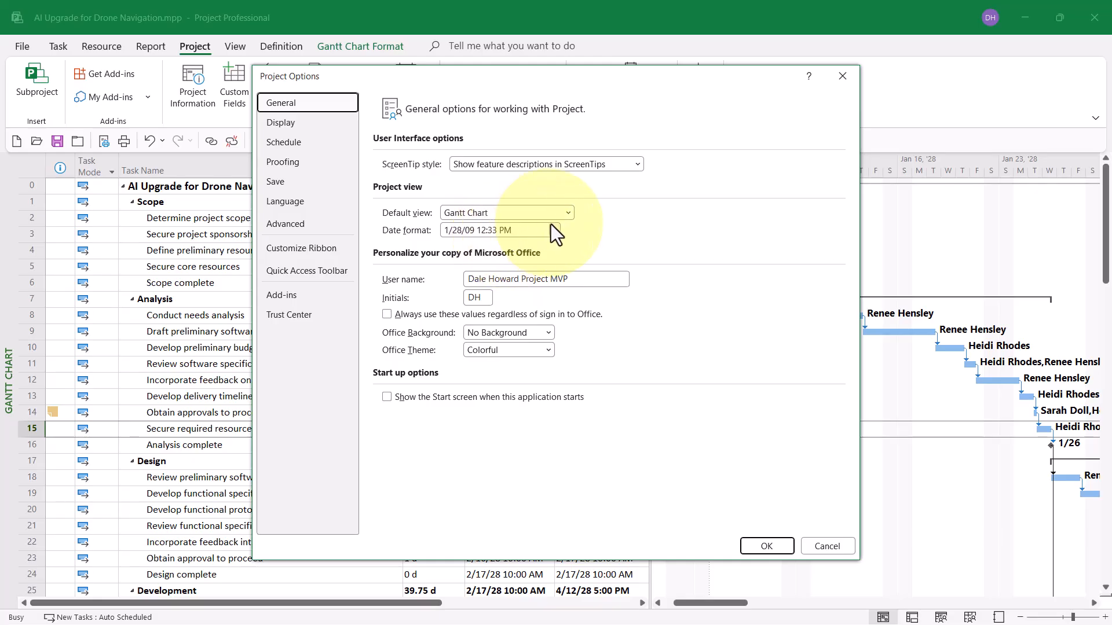
left_click(553, 230)
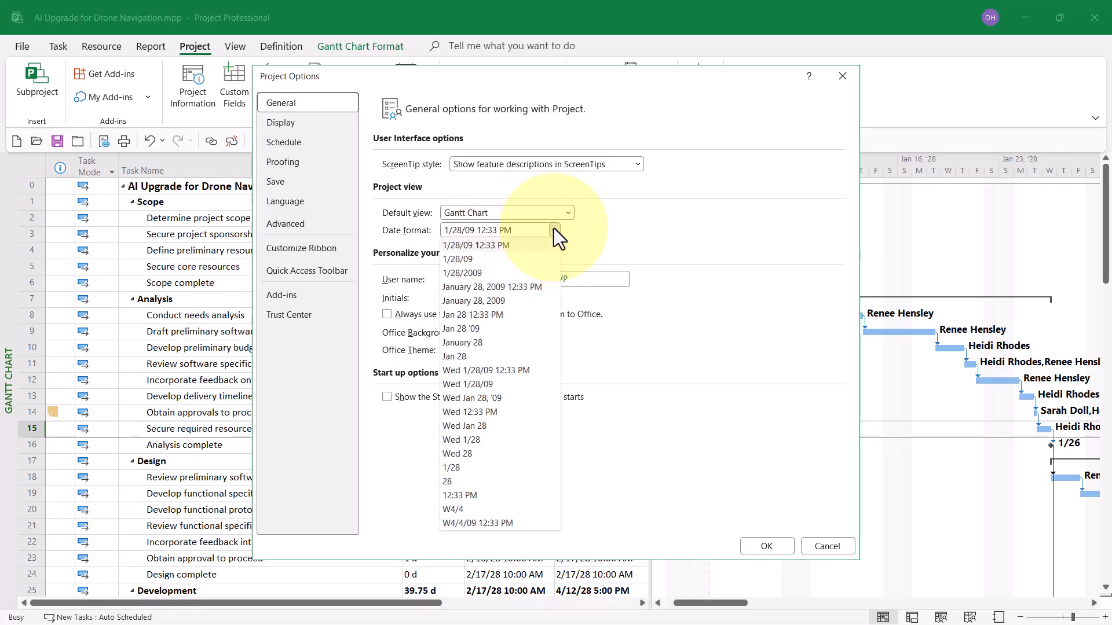
left_click(474, 259)
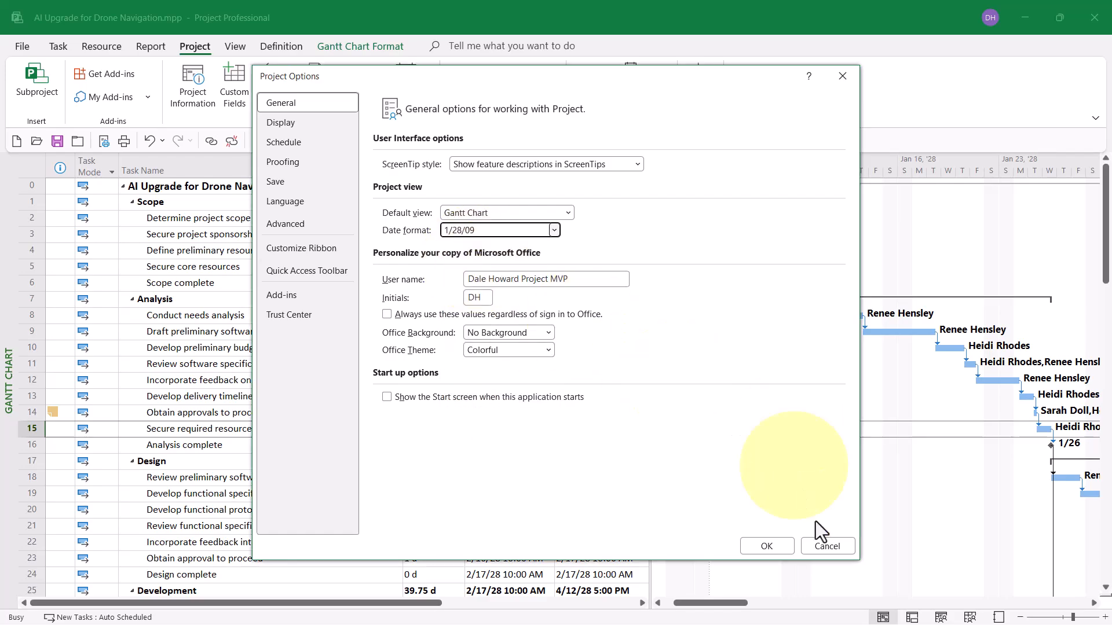
left_click(763, 547)
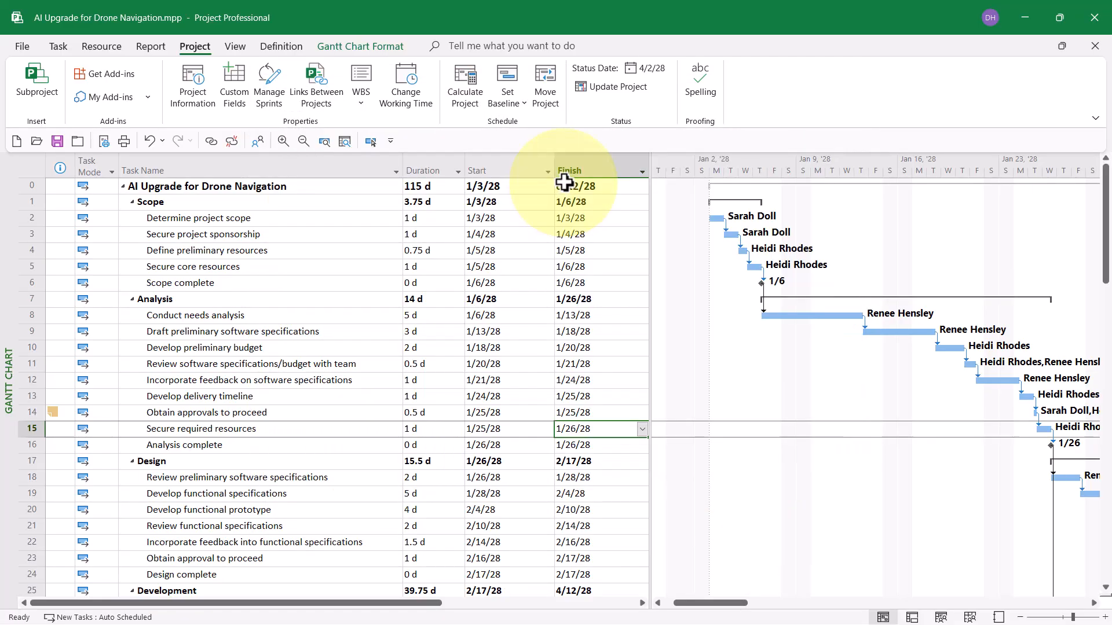
double_click(557, 167)
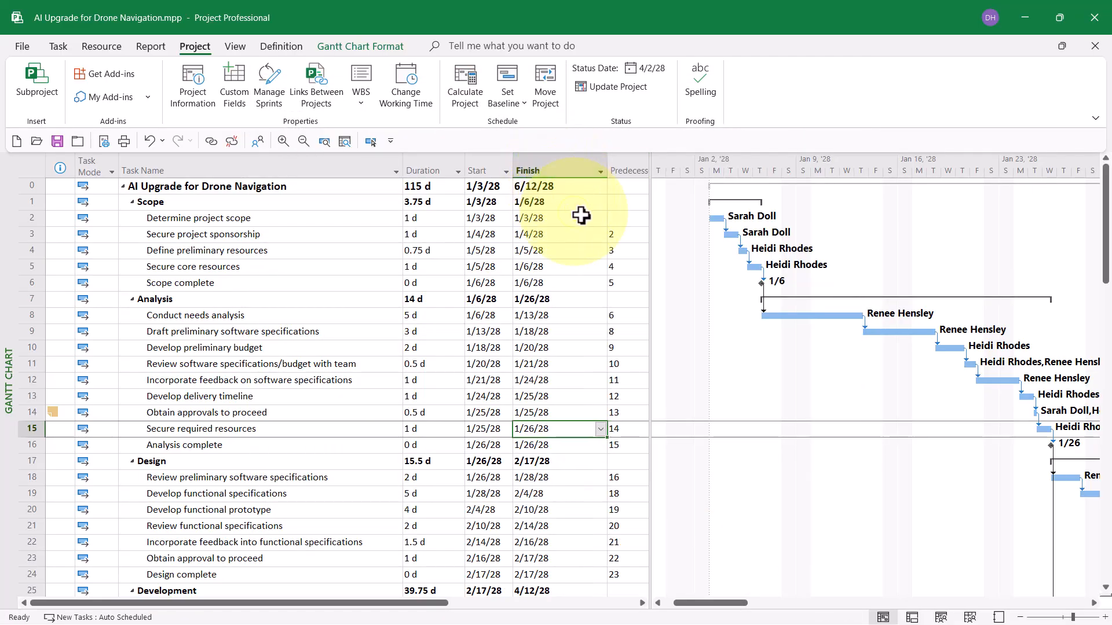
double_click(607, 167)
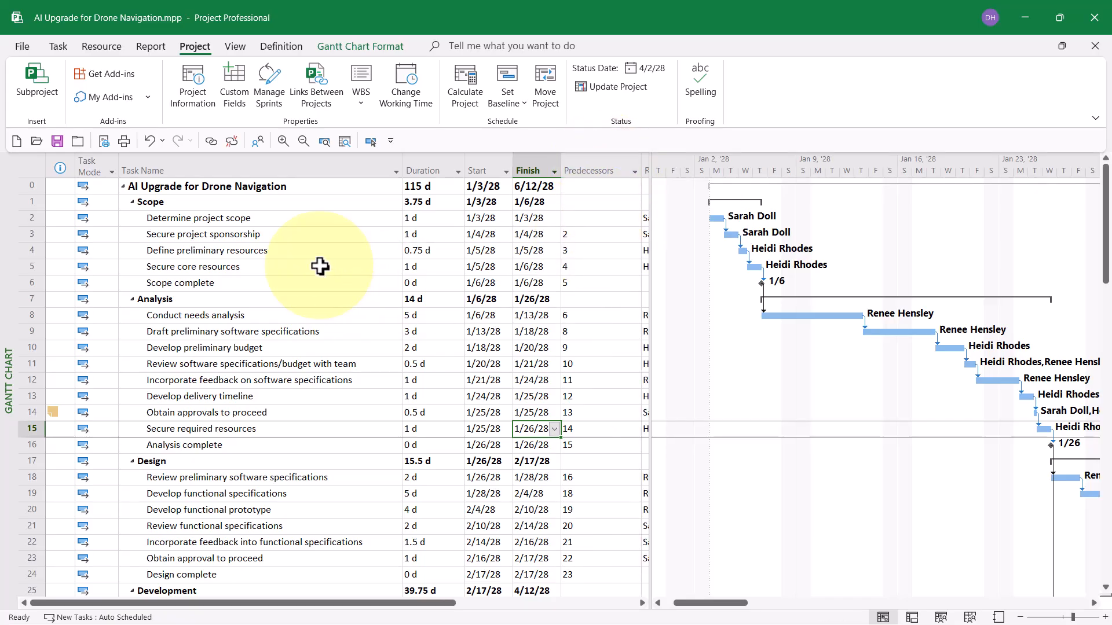